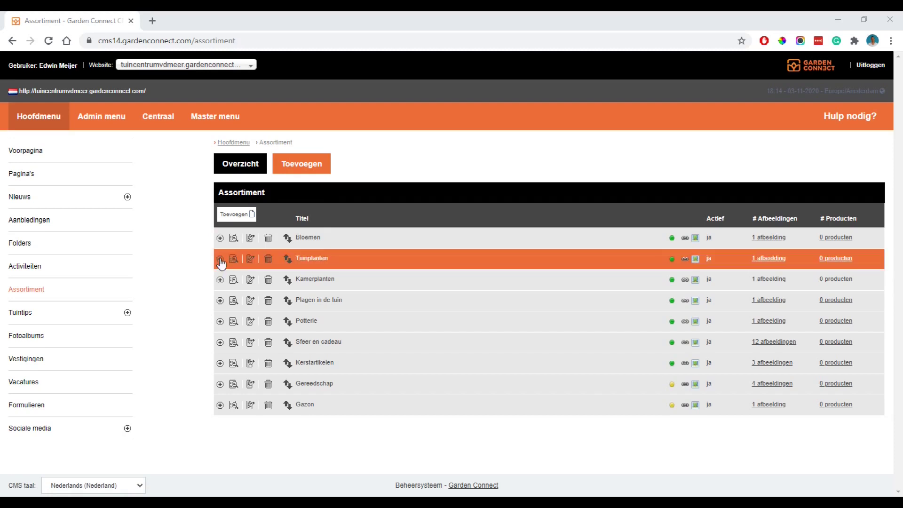
- Open the Bomen, heesters en coniferen subcategory under Tuinplanten for editing and review its description and settings
{"action": "left_click", "coordinate": [220, 260]}
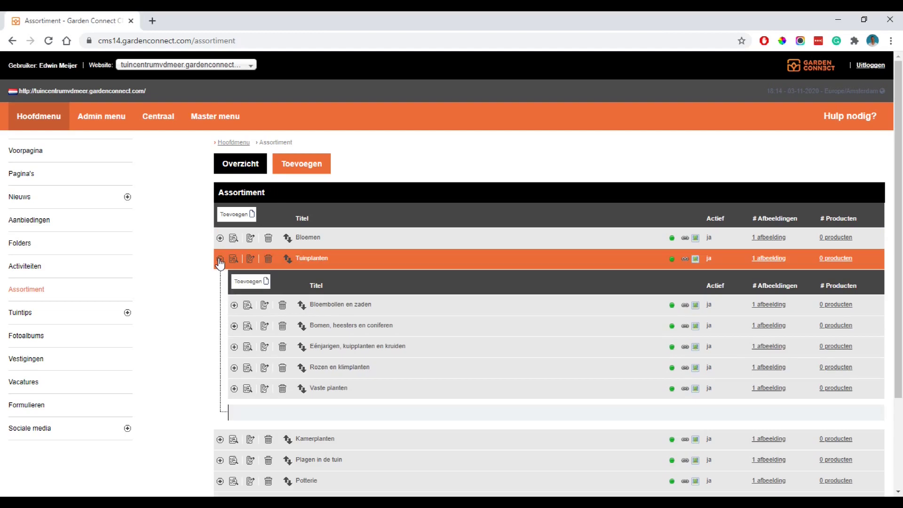
{"action": "left_click", "coordinate": [264, 327]}
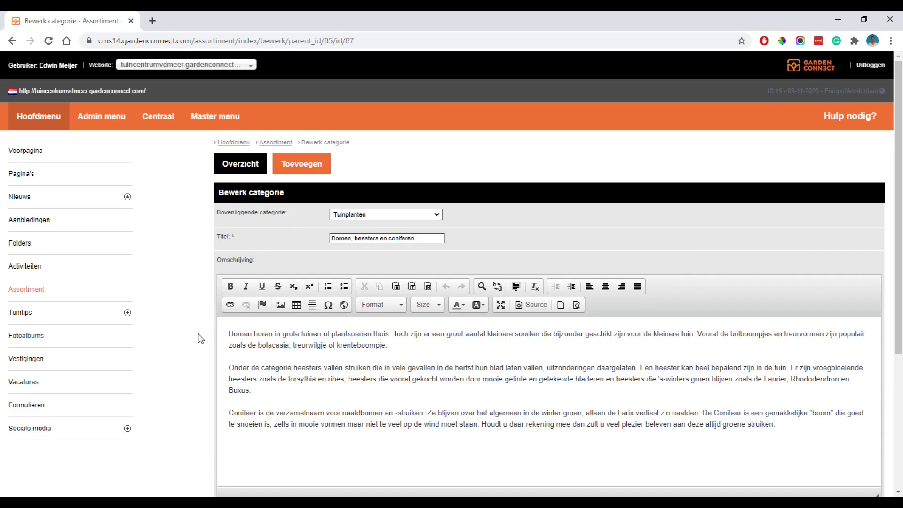
{"action": "scroll", "coordinate": [201, 334], "scroll_direction": "down", "scroll_amount": 1}
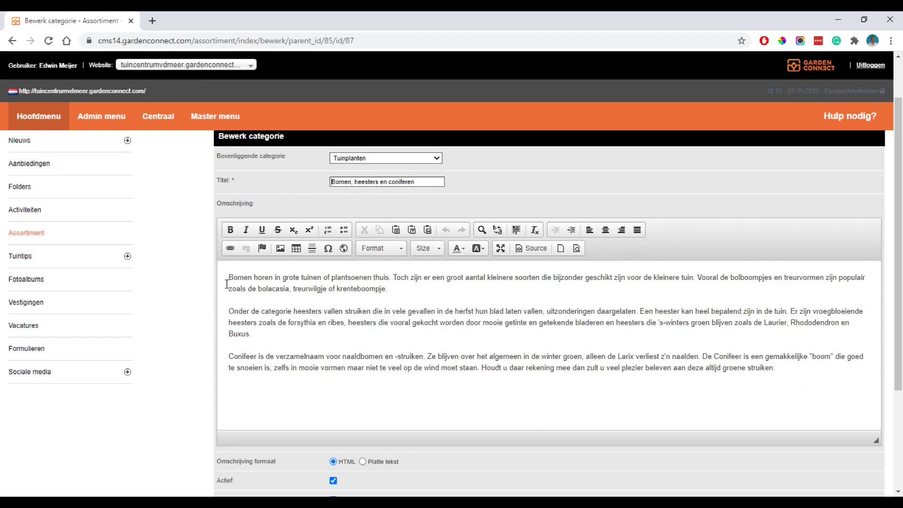
{"action": "left_click", "coordinate": [763, 322]}
{"action": "left_click", "coordinate": [767, 337], "text": "shift"}
{"action": "left_click", "coordinate": [768, 336]}
{"action": "scroll", "coordinate": [758, 328], "scroll_direction": "down", "scroll_amount": 3}
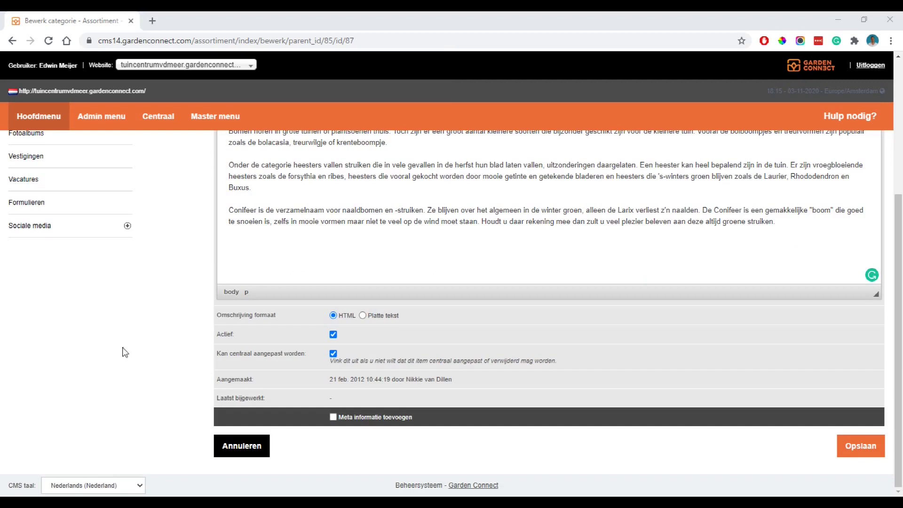
{"action": "scroll", "coordinate": [252, 362], "scroll_direction": "up", "scroll_amount": 4}
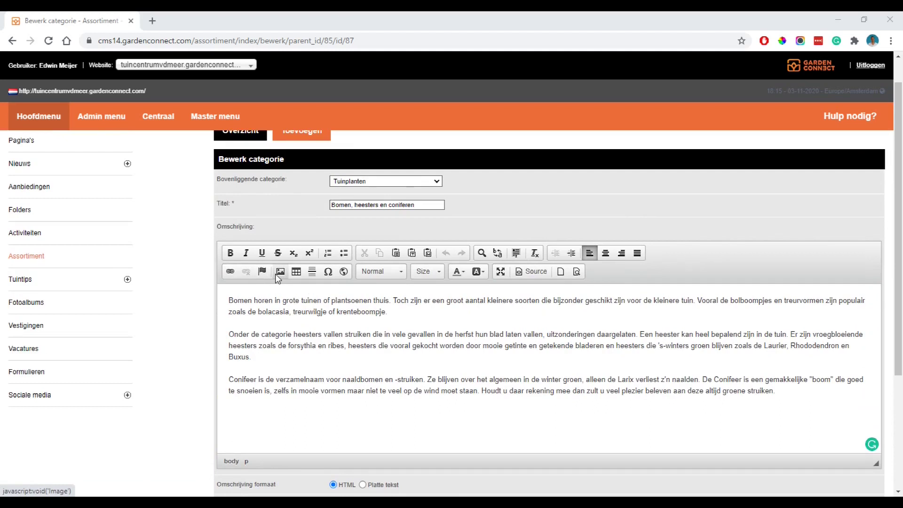
- Return to the assortment overview and move the Kerstartikelen category to the first position, above Bloemen
{"action": "left_click", "coordinate": [41, 258]}
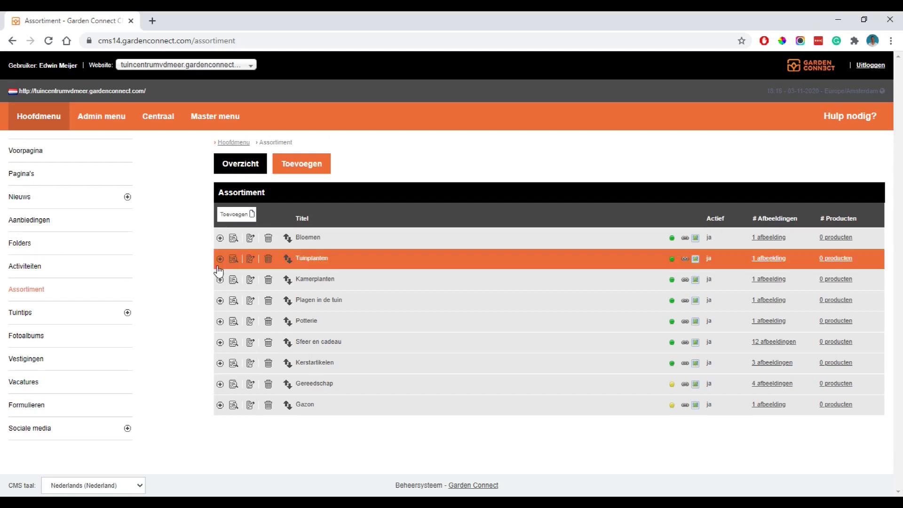
{"action": "left_click", "coordinate": [287, 365]}
{"action": "left_click_drag", "start_coordinate": [286, 364], "coordinate": [291, 238]}
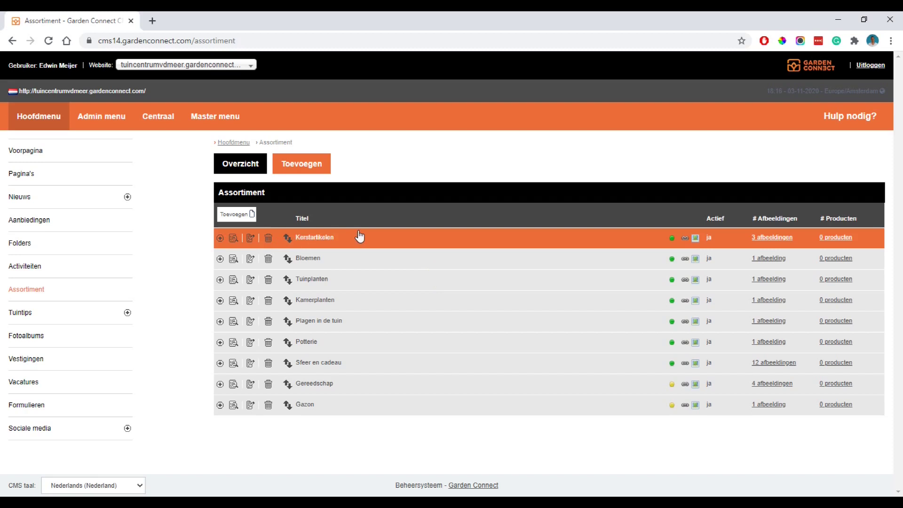
- Open the images of the Kerstartikelen category and select all three of them
{"action": "left_click", "coordinate": [766, 243]}
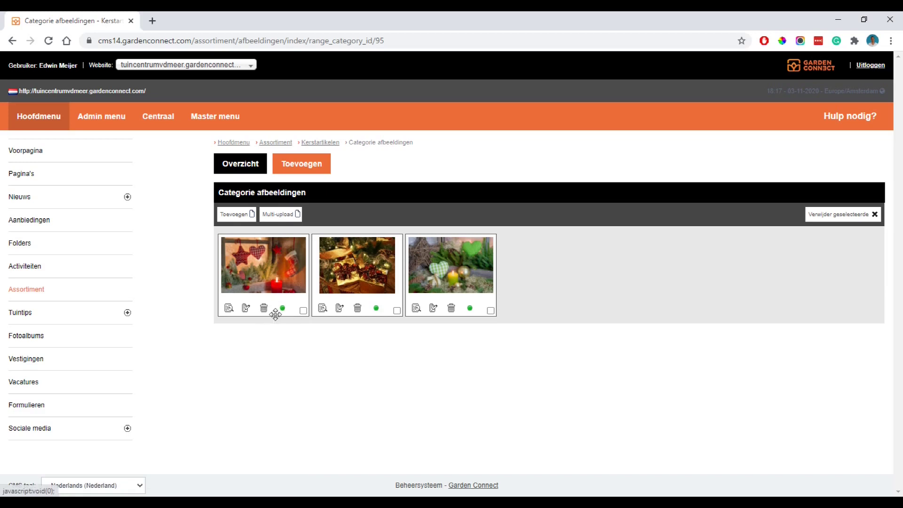
{"action": "left_click", "coordinate": [302, 311]}
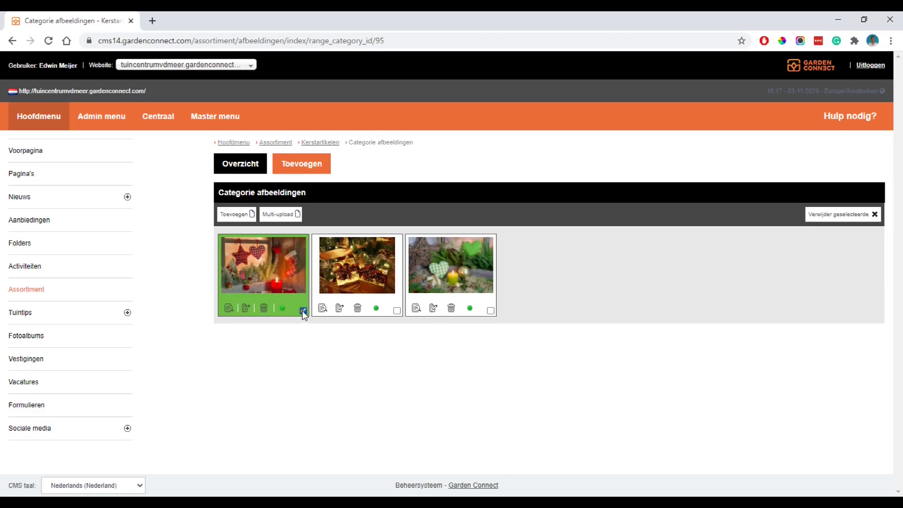
{"action": "left_click", "coordinate": [397, 310]}
{"action": "left_click", "coordinate": [491, 311]}
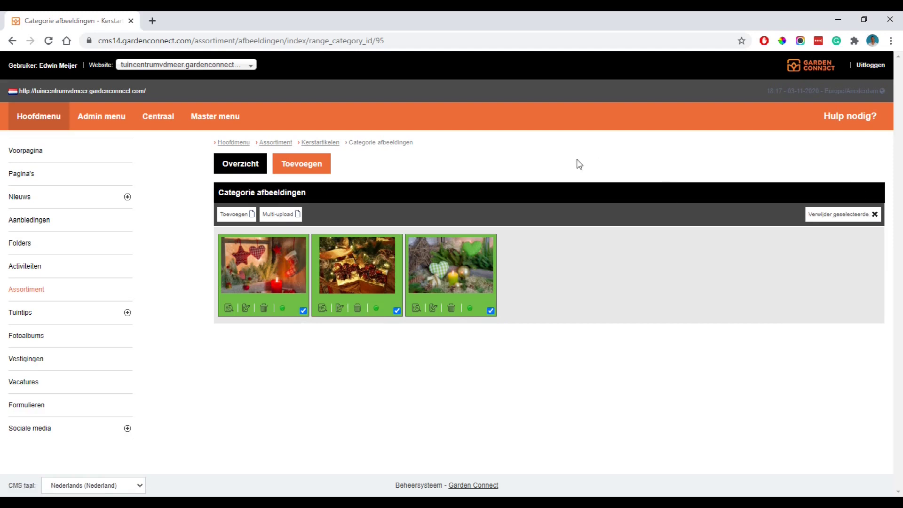
- Go back through Kerstartikelen to the assortment overview and start a new product in its Kerstbomen subcategory
{"action": "left_click", "coordinate": [313, 143]}
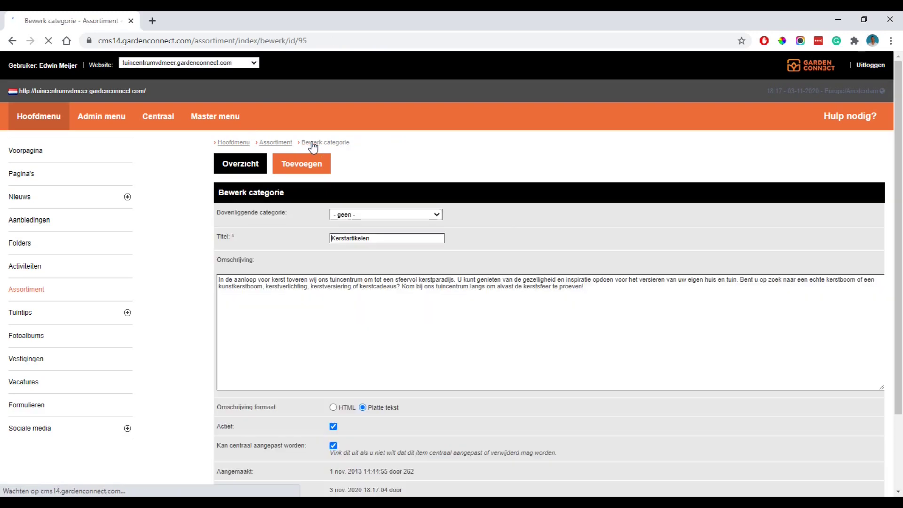
{"action": "left_click", "coordinate": [272, 146]}
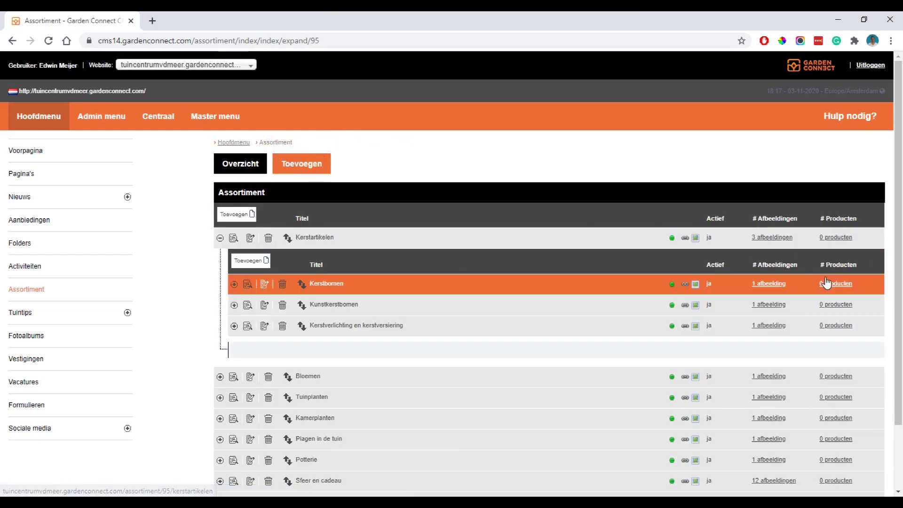
{"action": "left_click", "coordinate": [838, 286]}
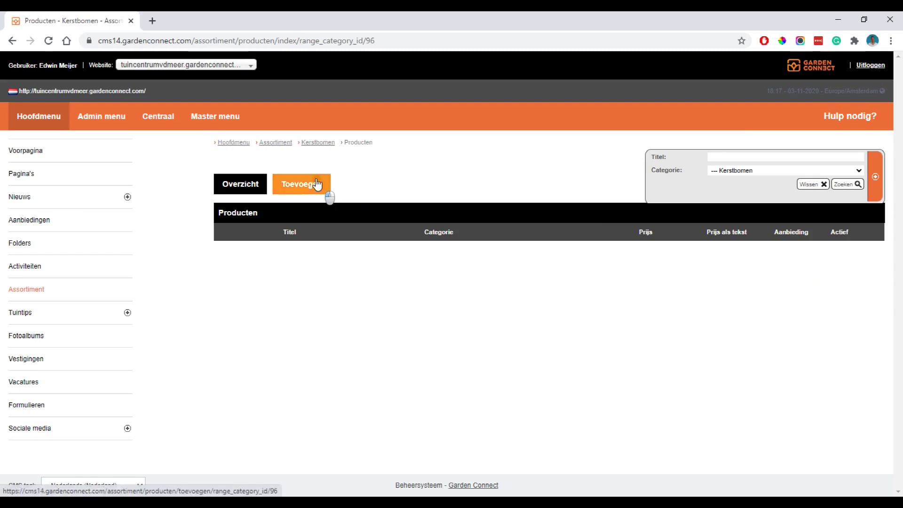
{"action": "left_click", "coordinate": [317, 184]}
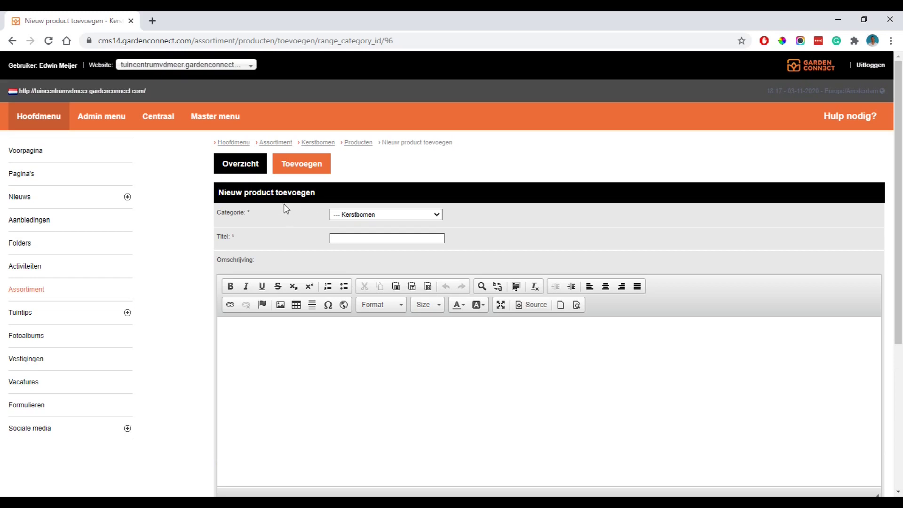
- Review the new product form's fields and set the price to be shown as an amount (Bedrag)
{"action": "scroll", "coordinate": [493, 320], "scroll_direction": "down", "scroll_amount": 4}
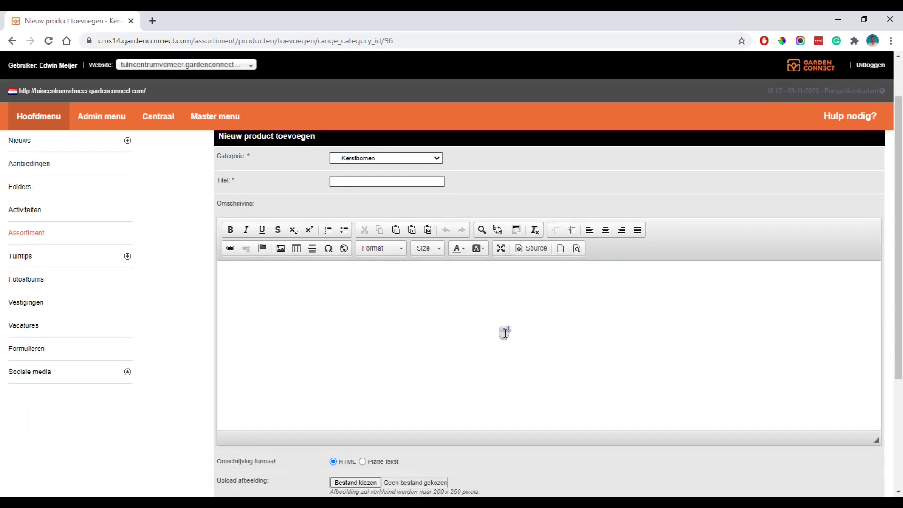
{"action": "scroll", "coordinate": [506, 333], "scroll_direction": "down", "scroll_amount": 2}
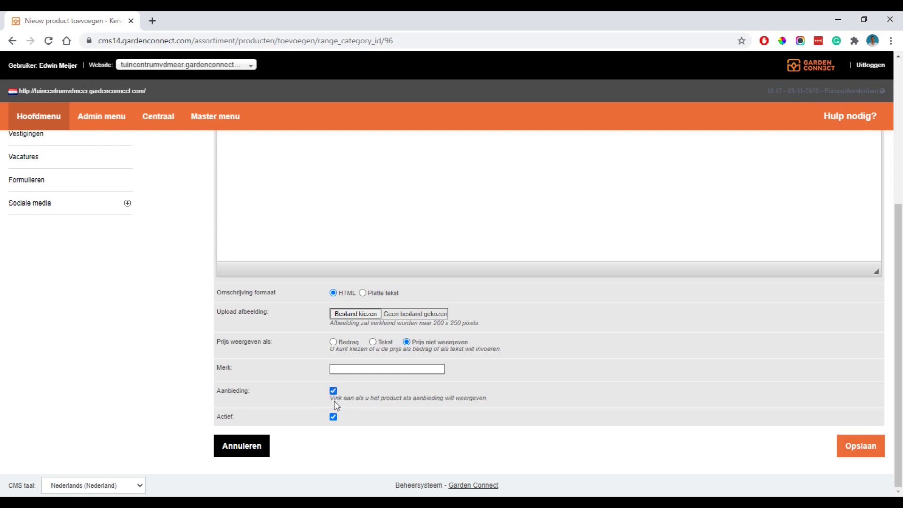
{"action": "left_click", "coordinate": [334, 342]}
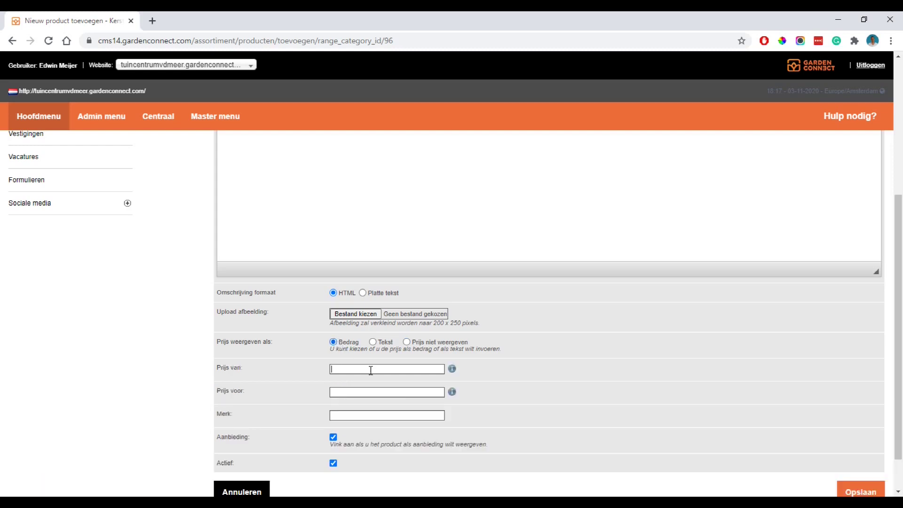
{"action": "left_click", "coordinate": [344, 415]}
{"action": "scroll", "coordinate": [322, 363], "scroll_direction": "up", "scroll_amount": 5}
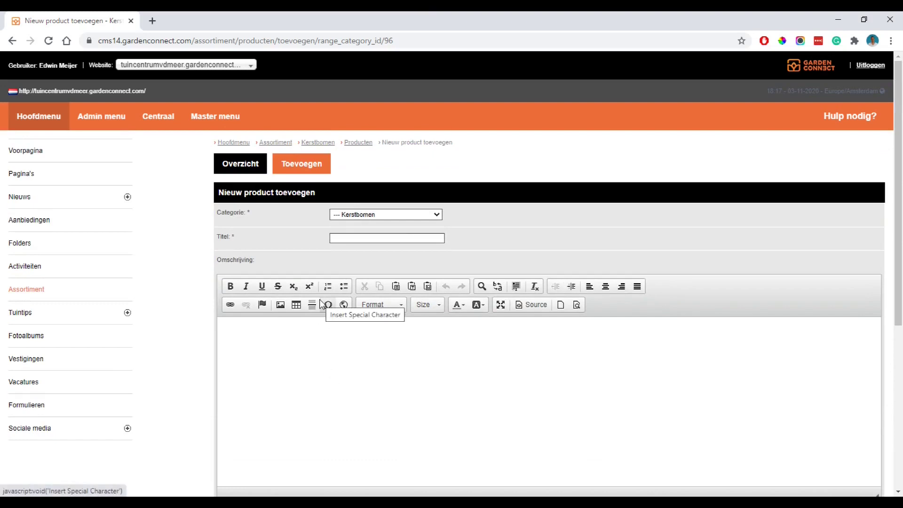
{"action": "left_click", "coordinate": [324, 304]}
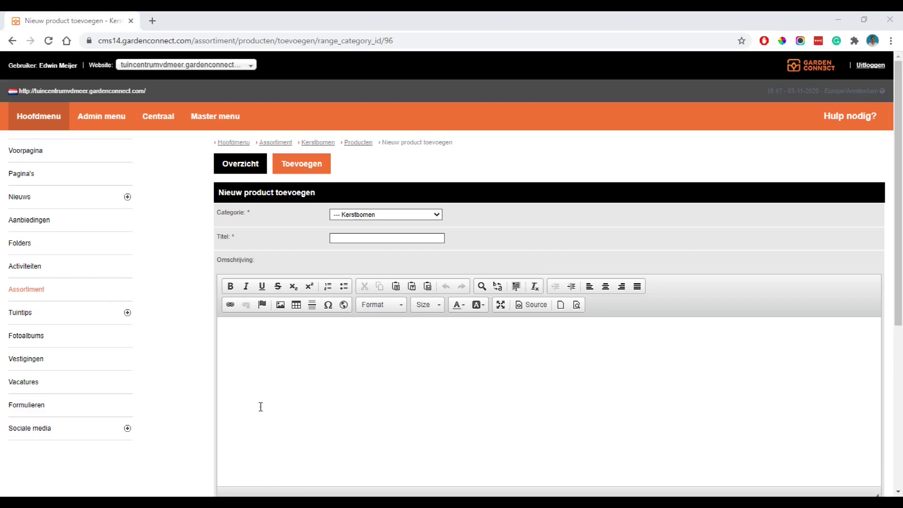
- Try to save the new Kerstbomen product with its title left empty
{"action": "scroll", "coordinate": [259, 423], "scroll_direction": "down", "scroll_amount": 4}
{"action": "scroll", "coordinate": [258, 436], "scroll_direction": "down", "scroll_amount": 3}
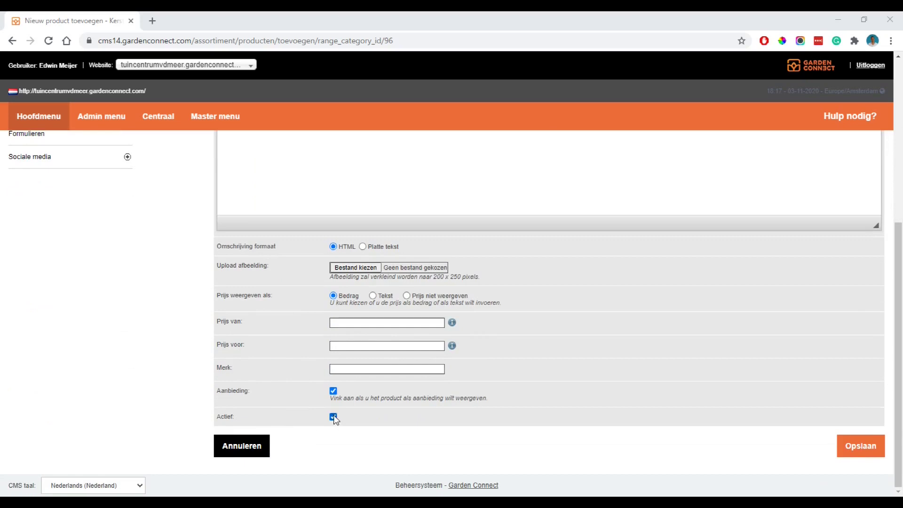
{"action": "left_click", "coordinate": [875, 448]}
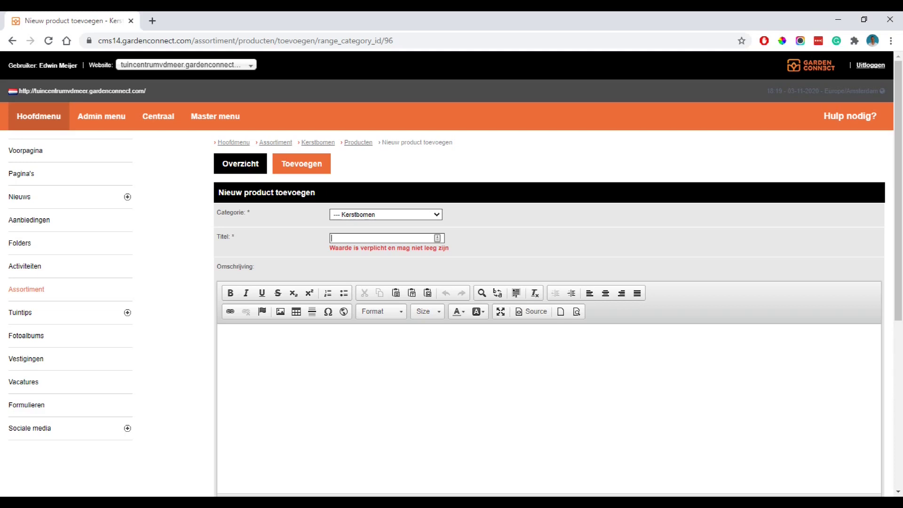
- Return to the assortment overview and expand the Kamerplanten category to view its subcategories
{"action": "left_click", "coordinate": [37, 290]}
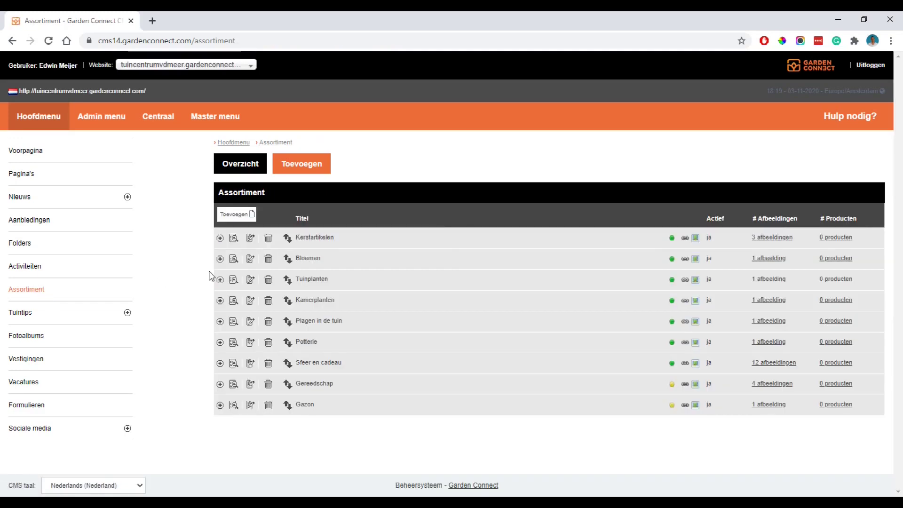
{"action": "left_click", "coordinate": [219, 301]}
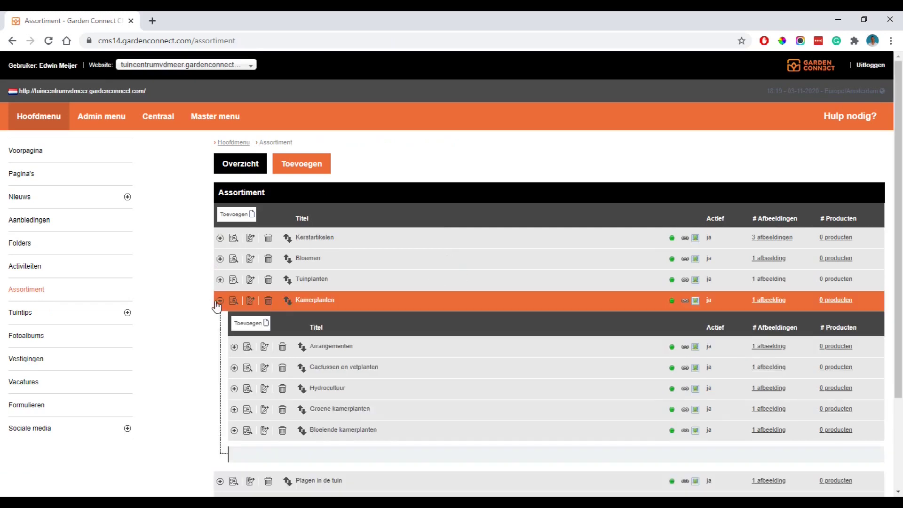
{"action": "scroll", "coordinate": [217, 305], "scroll_direction": "down", "scroll_amount": 1}
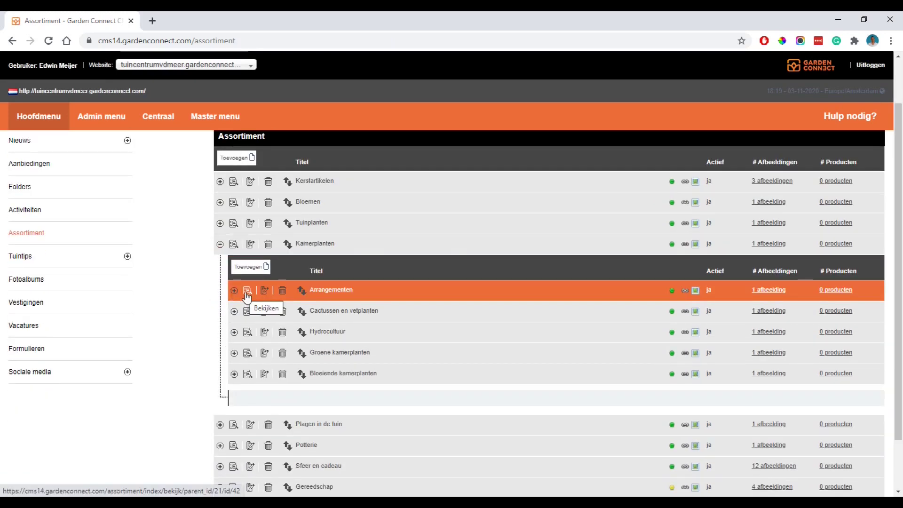